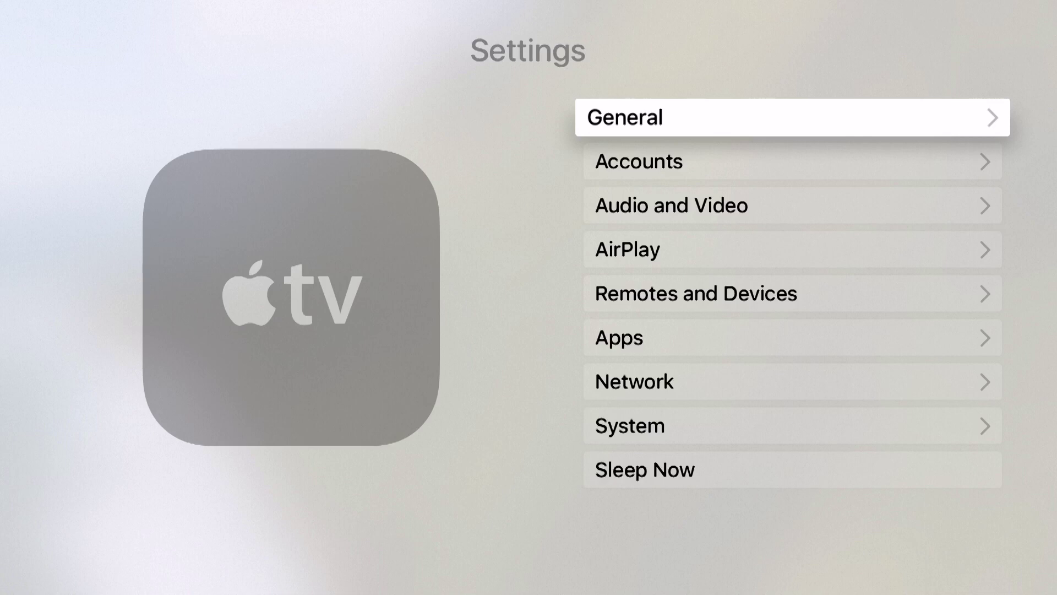
- Open the Network category in Apple TV Settings to see the Wi-Fi connection
{"action": "key", "text": "Down"}
{"action": "key", "text": "Down"}
{"action": "key", "text": "Down"}
{"action": "key", "text": "Down"}
{"action": "key", "text": "Down"}
{"action": "key", "text": "Down"}
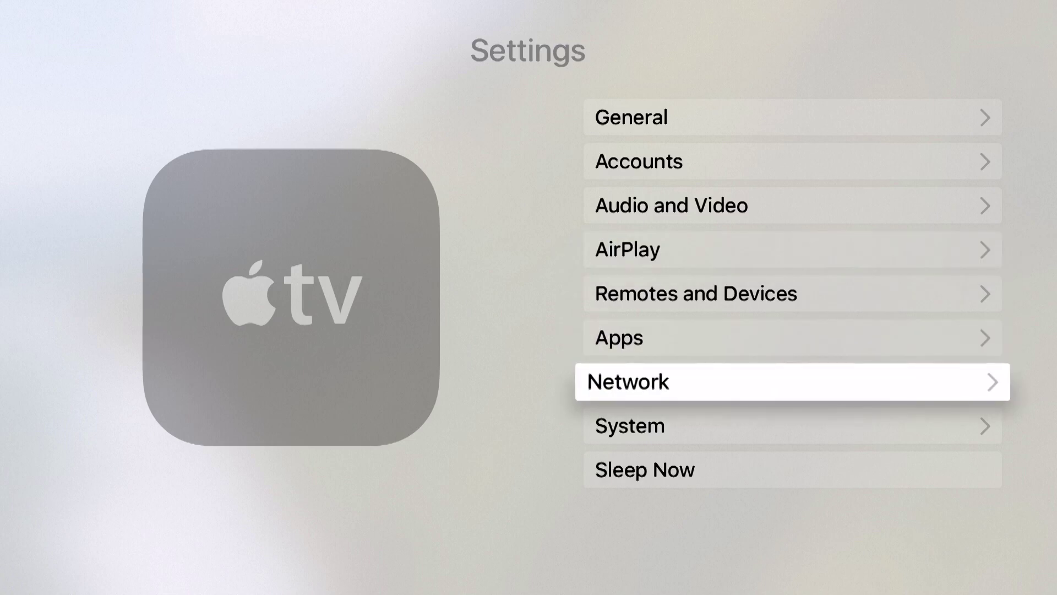
{"action": "key", "text": "Return"}
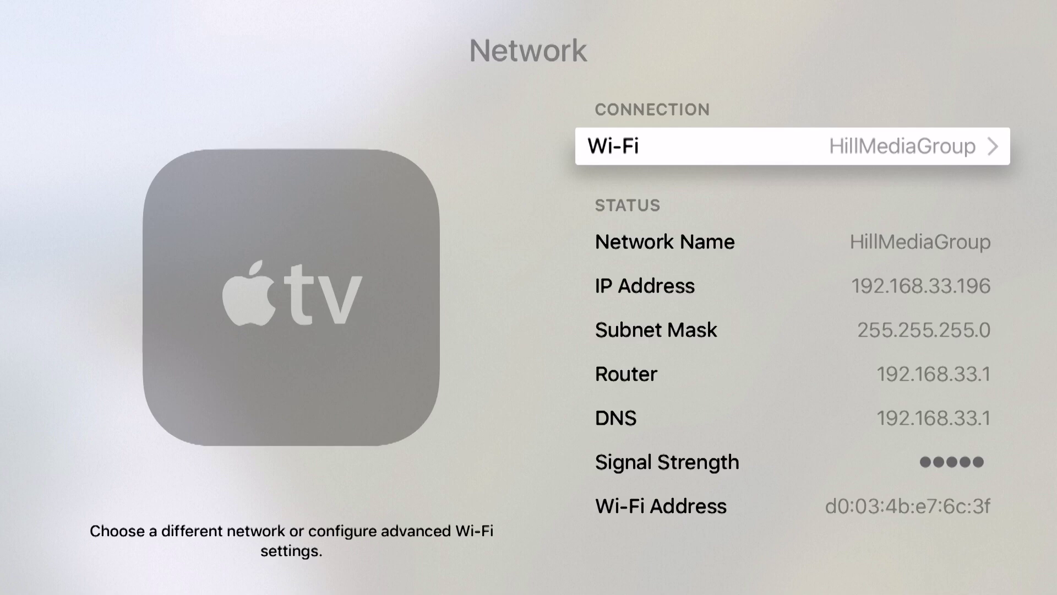
- Select the HillMediaGroup Wi-Fi row to list nearby networks
{"action": "key", "text": "Return"}
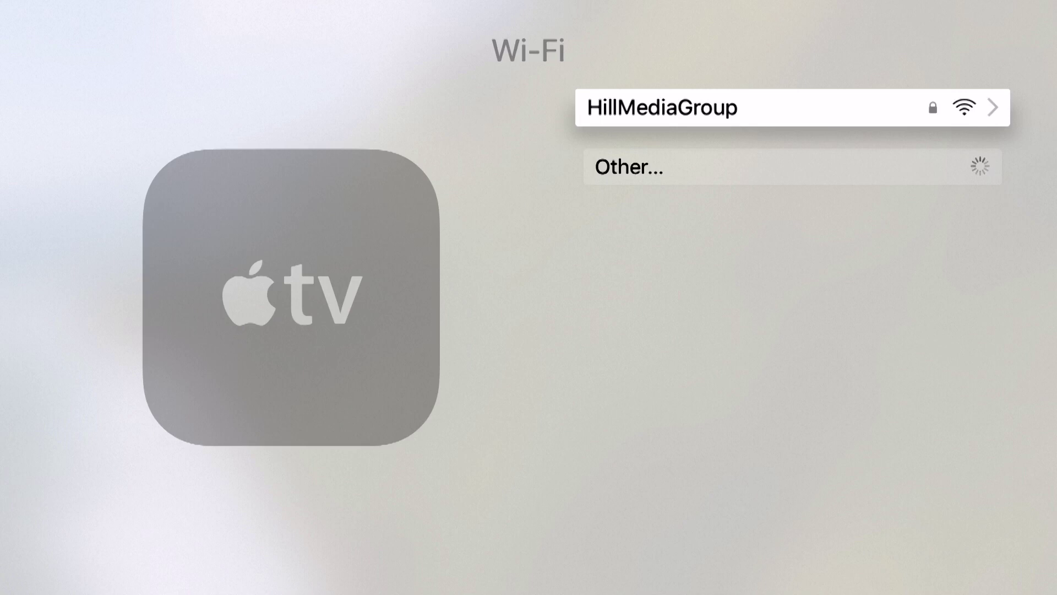
{"action": "key", "text": "Down"}
{"action": "key", "text": "Down"}
{"action": "key", "text": "Down"}
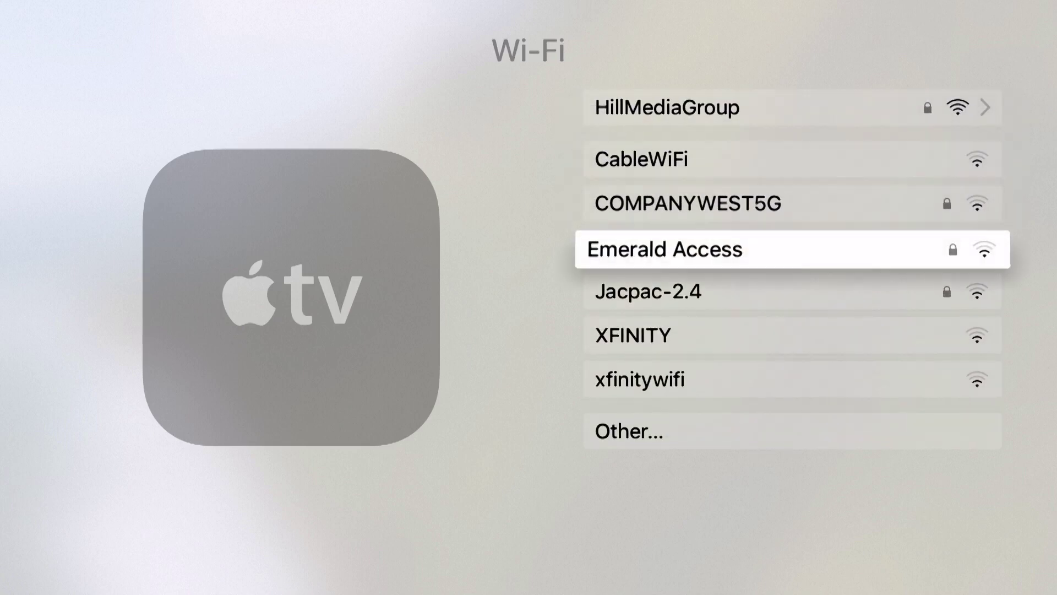
{"action": "key", "text": "Down"}
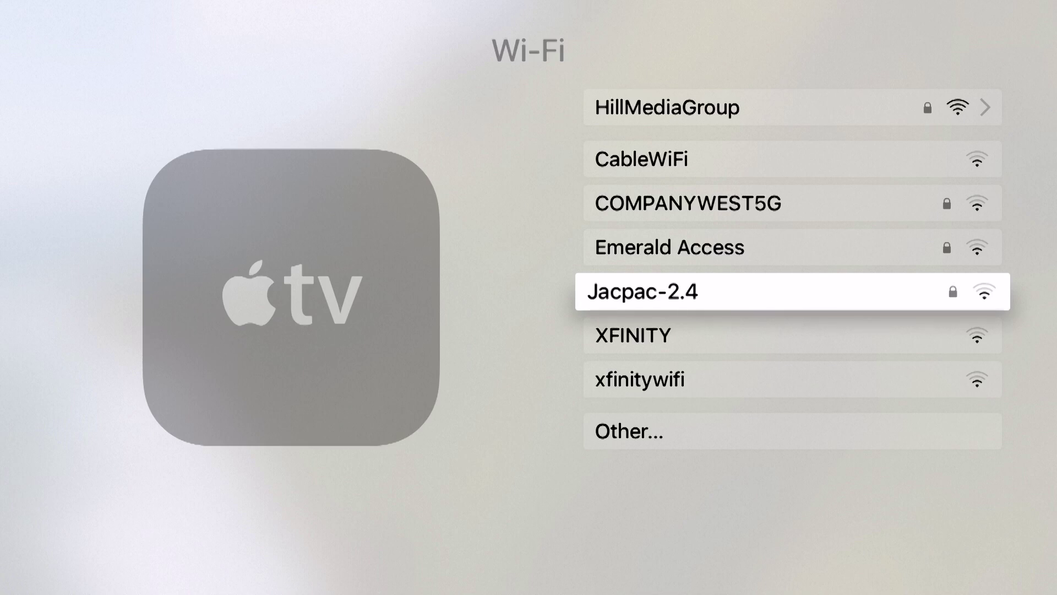
{"action": "key", "text": "Down"}
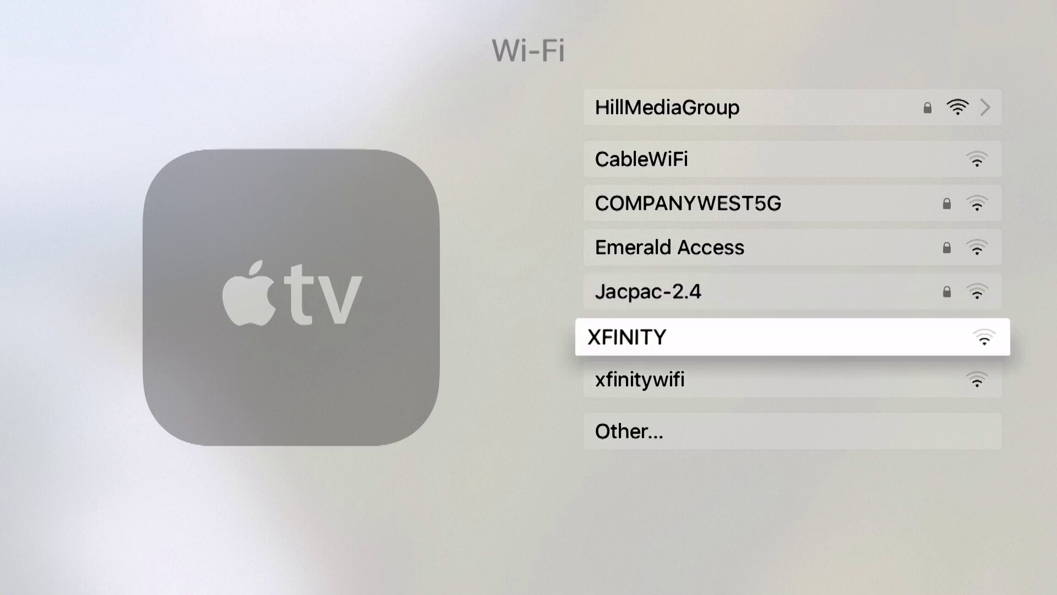
{"action": "key", "text": "Up"}
{"action": "key", "text": "Up"}
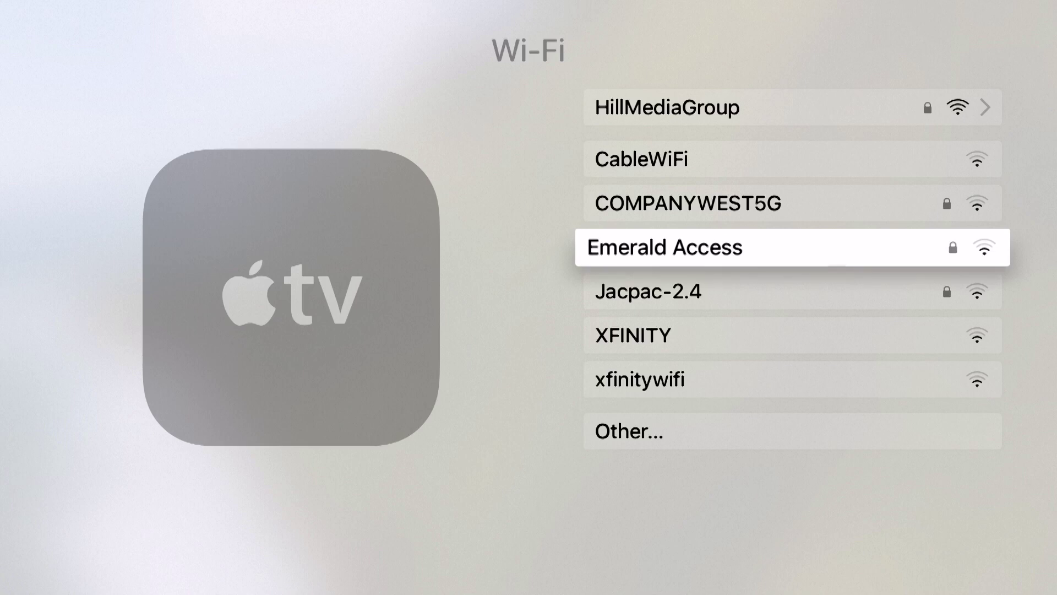
{"action": "key", "text": "Up"}
{"action": "key", "text": "Up"}
{"action": "key", "text": "Up"}
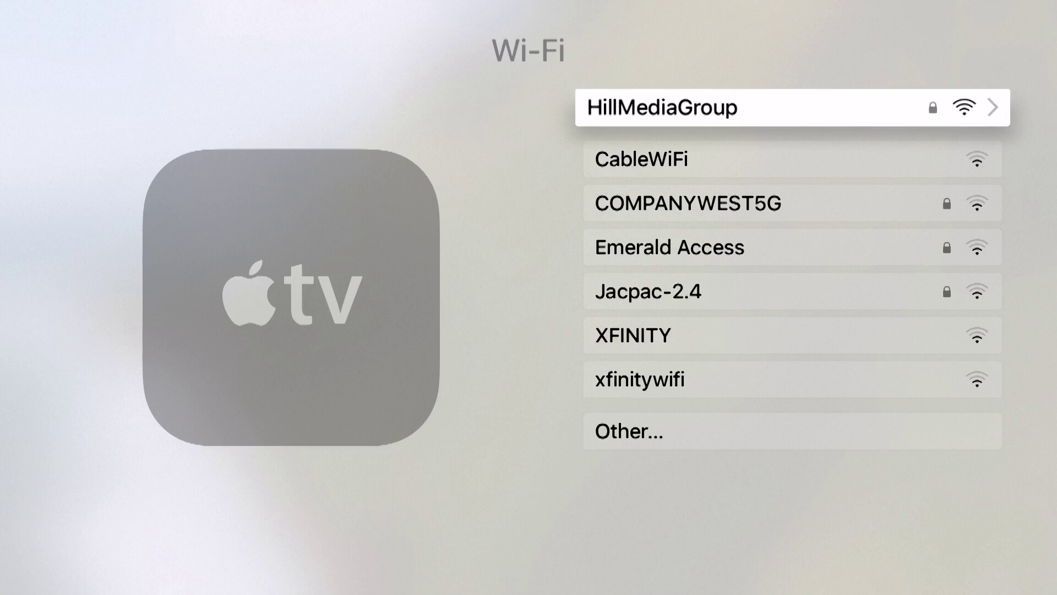
{"action": "key", "text": "Return"}
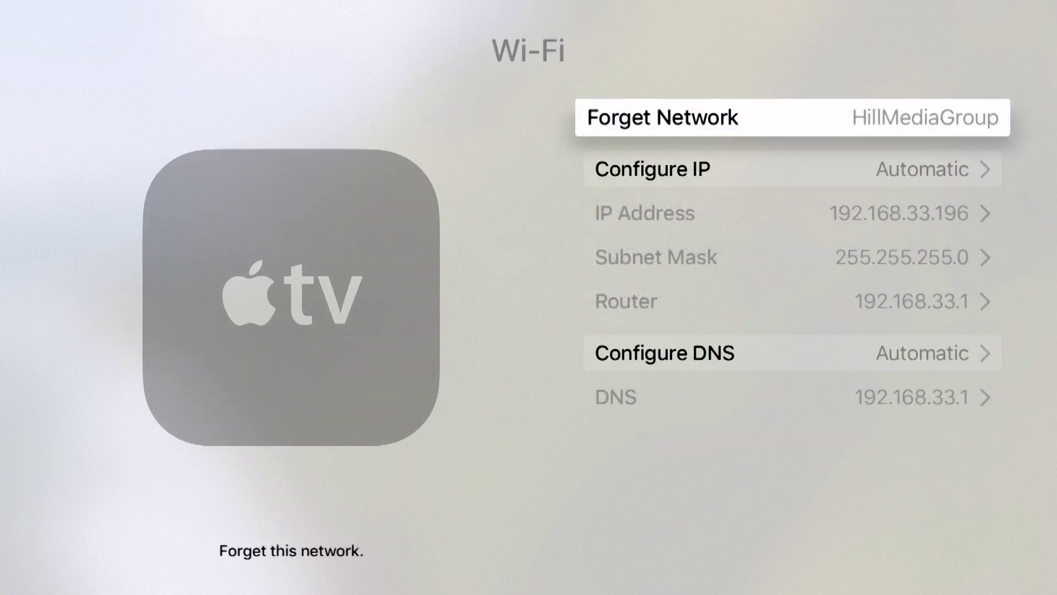
{"action": "key", "text": "Down"}
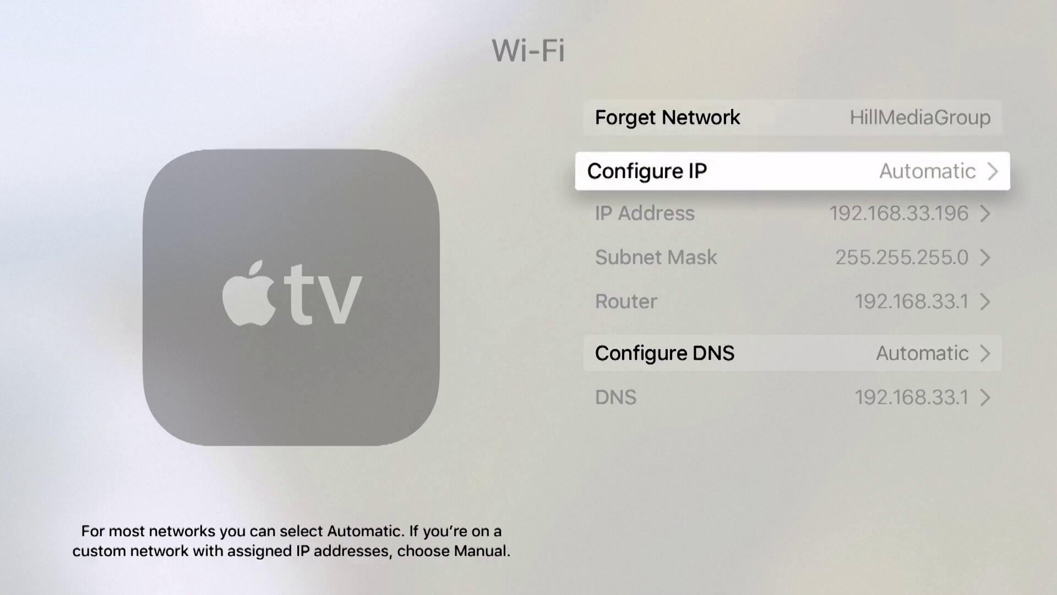
{"action": "key", "text": "Down"}
{"action": "key", "text": "Up"}
{"action": "key", "text": "Up"}
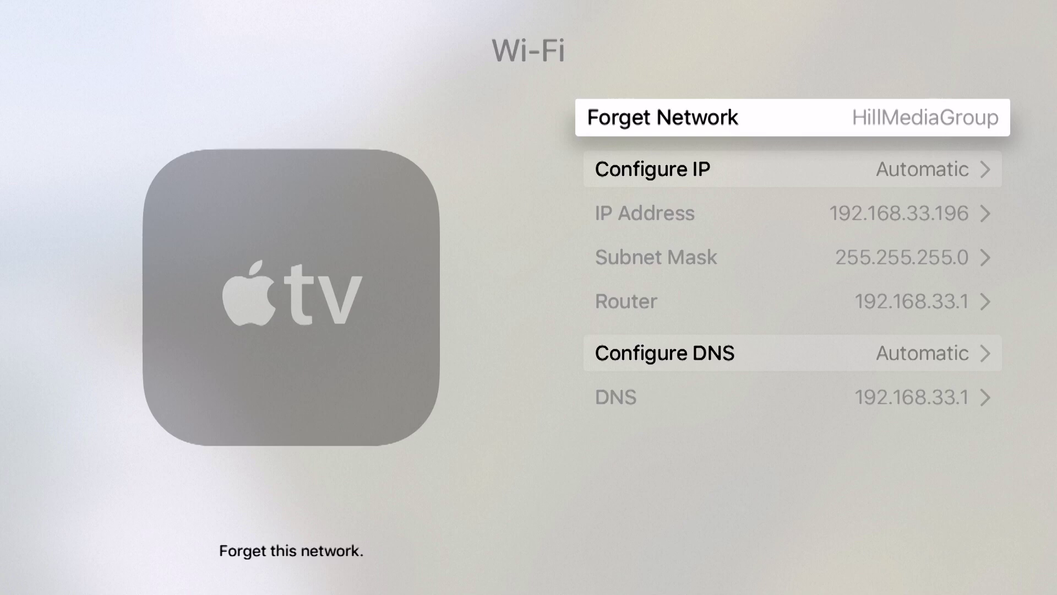
{"action": "key", "text": "Escape"}
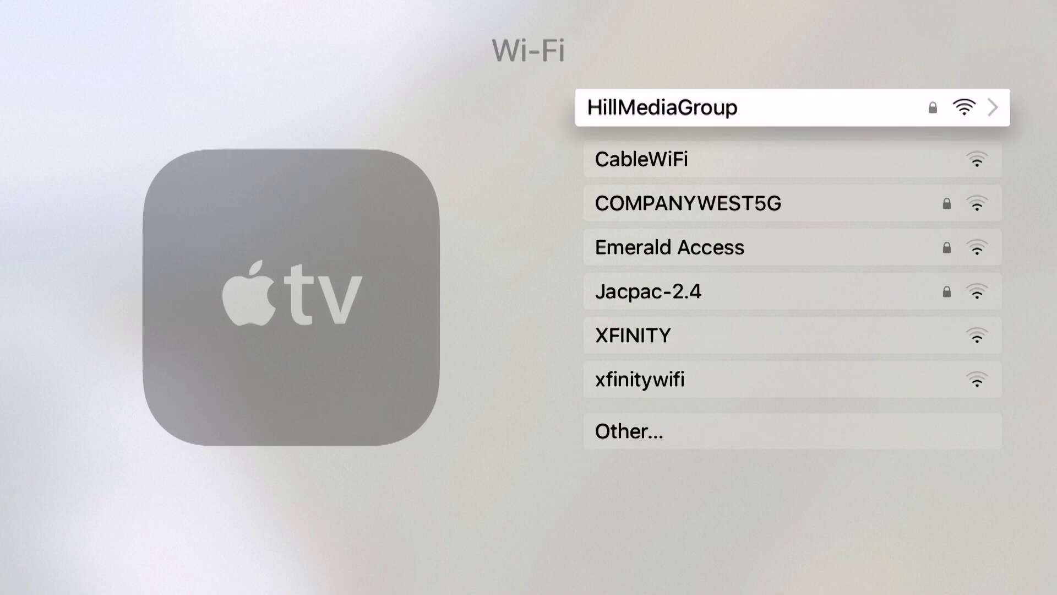